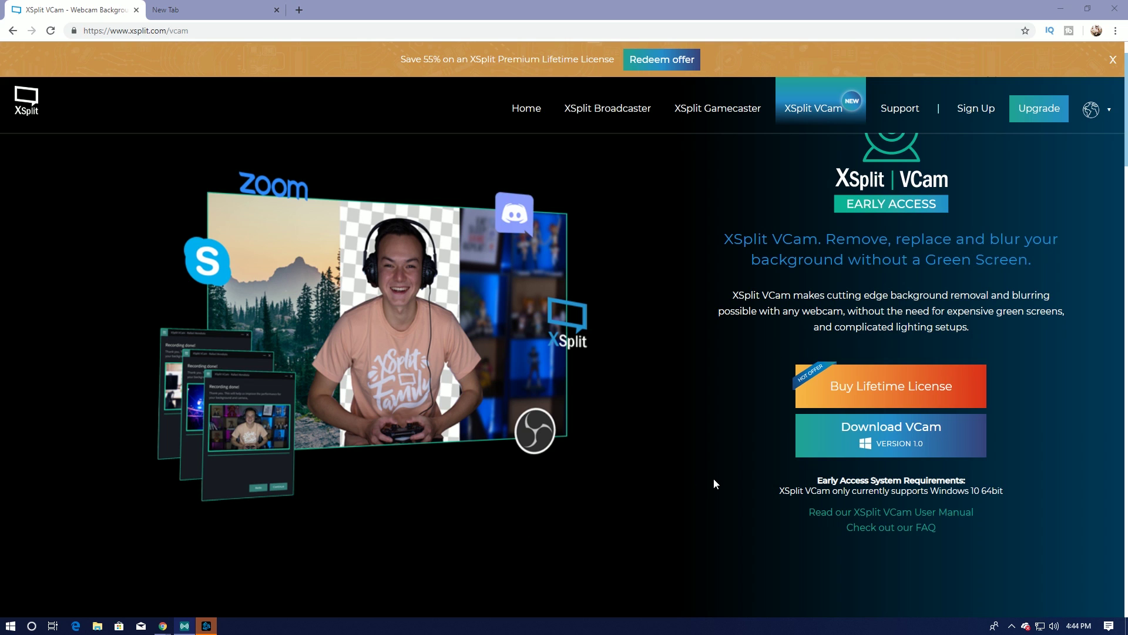
Search the computer for XSplit VCam and launch it.
scroll(714, 480, up, 1)
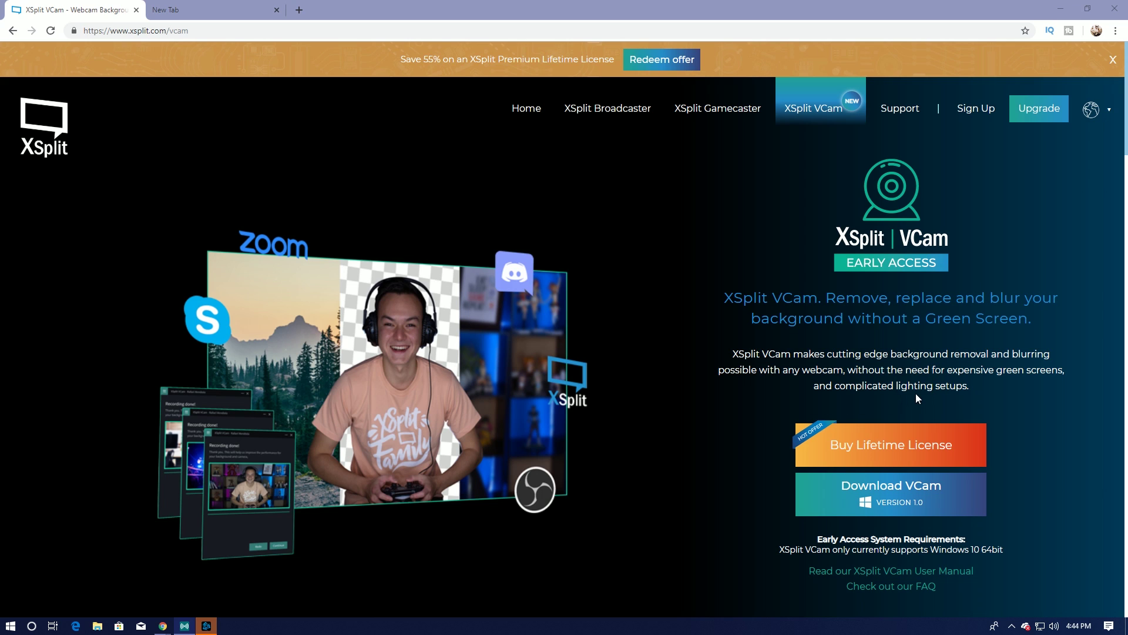
scroll(916, 393, down, 1)
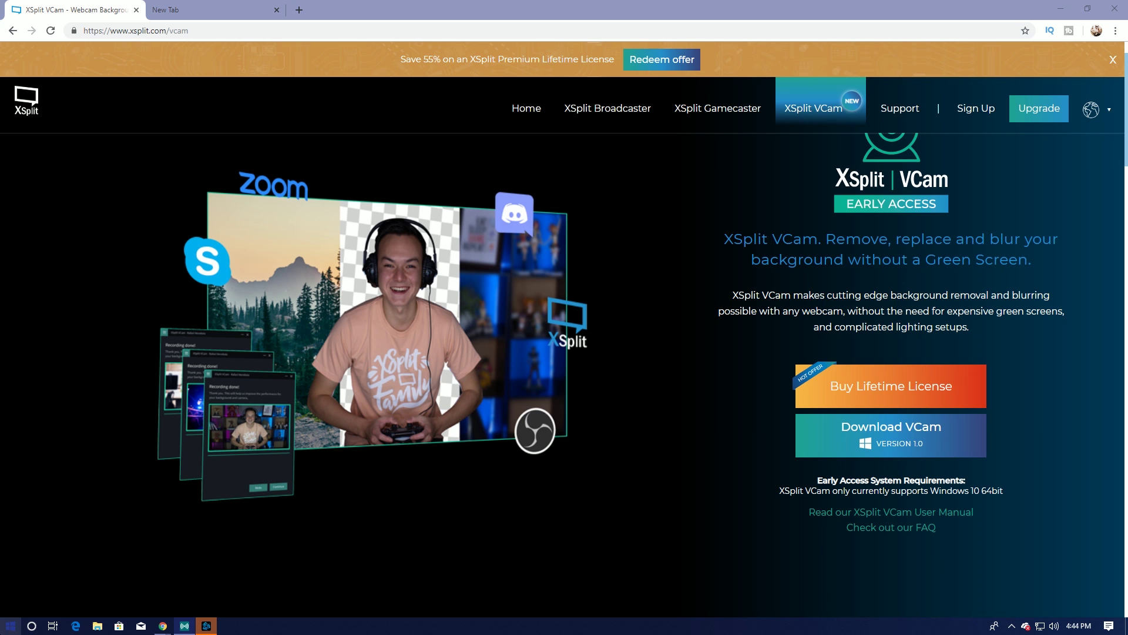
click(3, 625)
text(xsplit v)
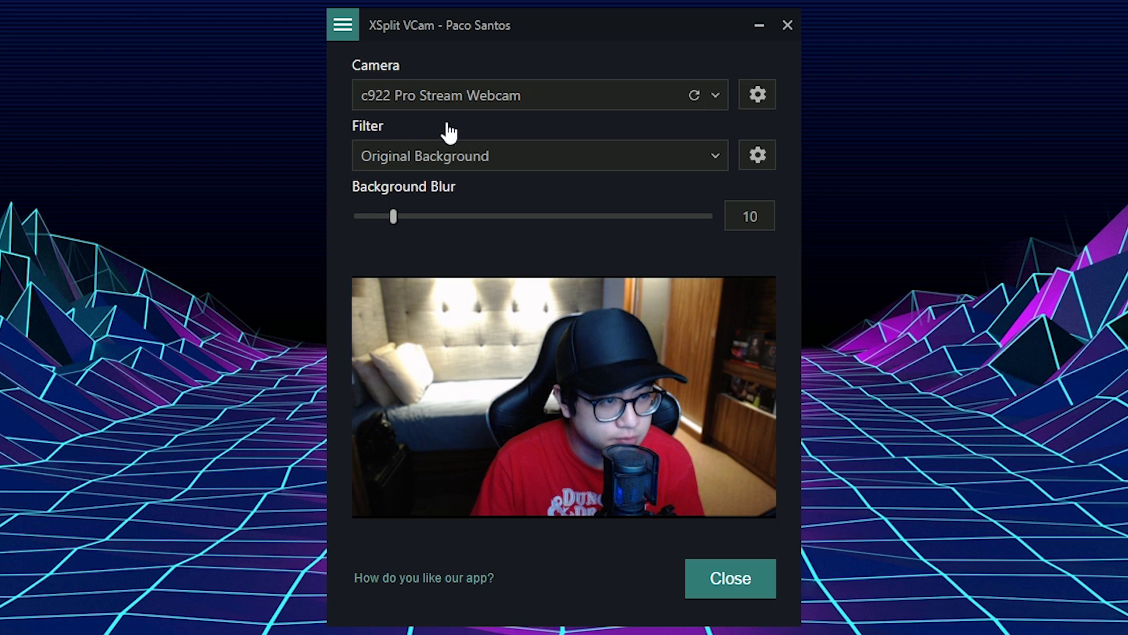
Open the properties of the c922 Pro Stream Webcam and review its video and camera control settings.
click(714, 104)
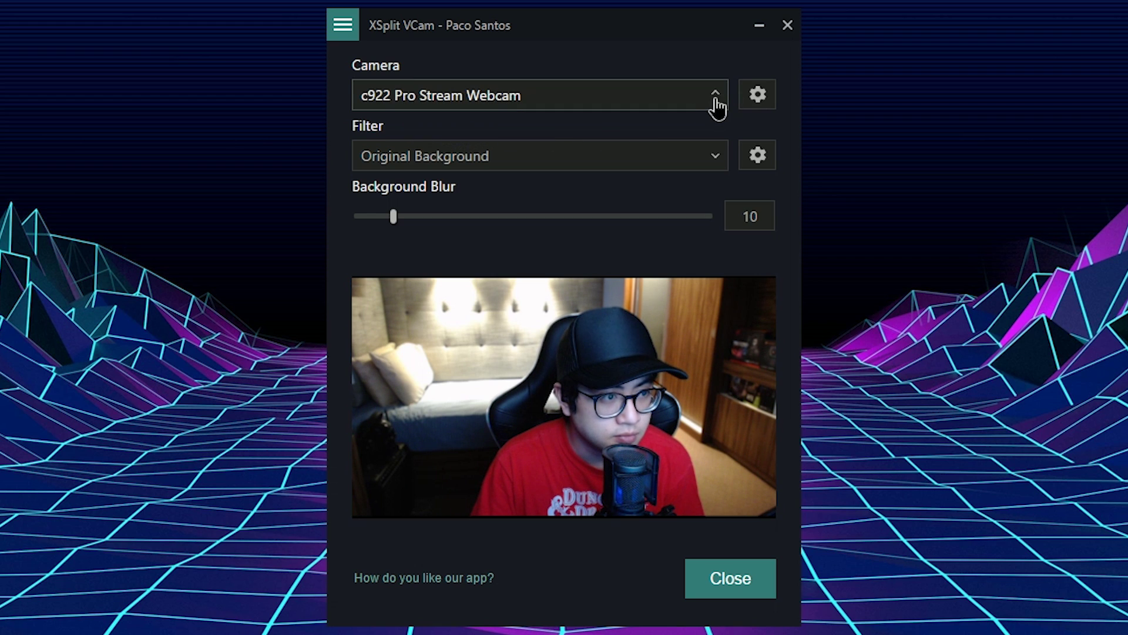
click(752, 96)
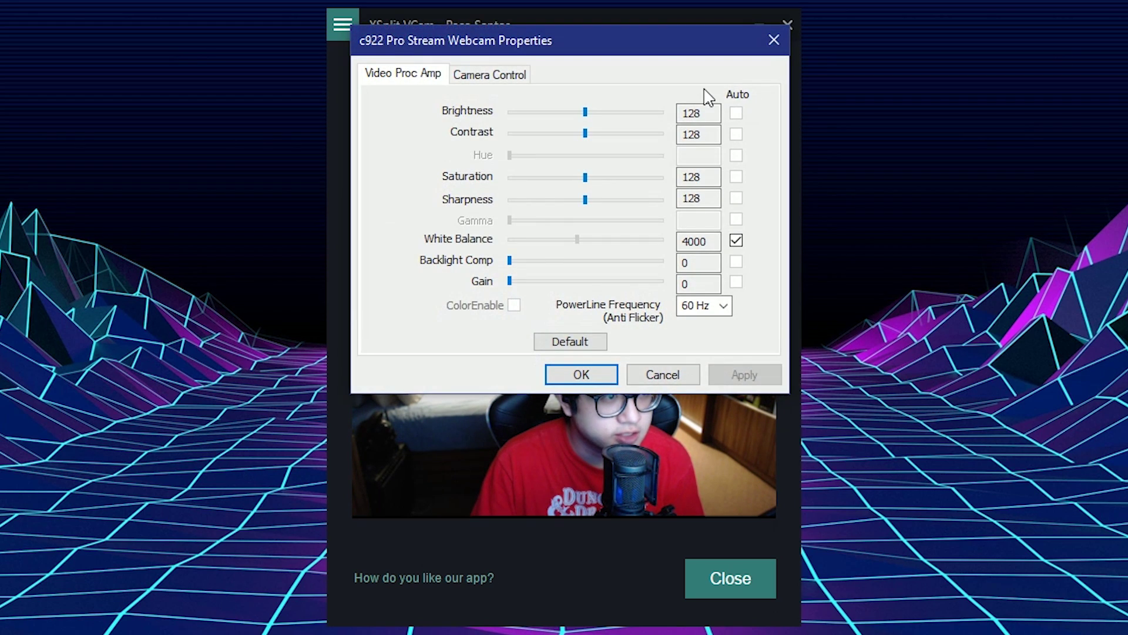
drag(661, 57, 1127, 97)
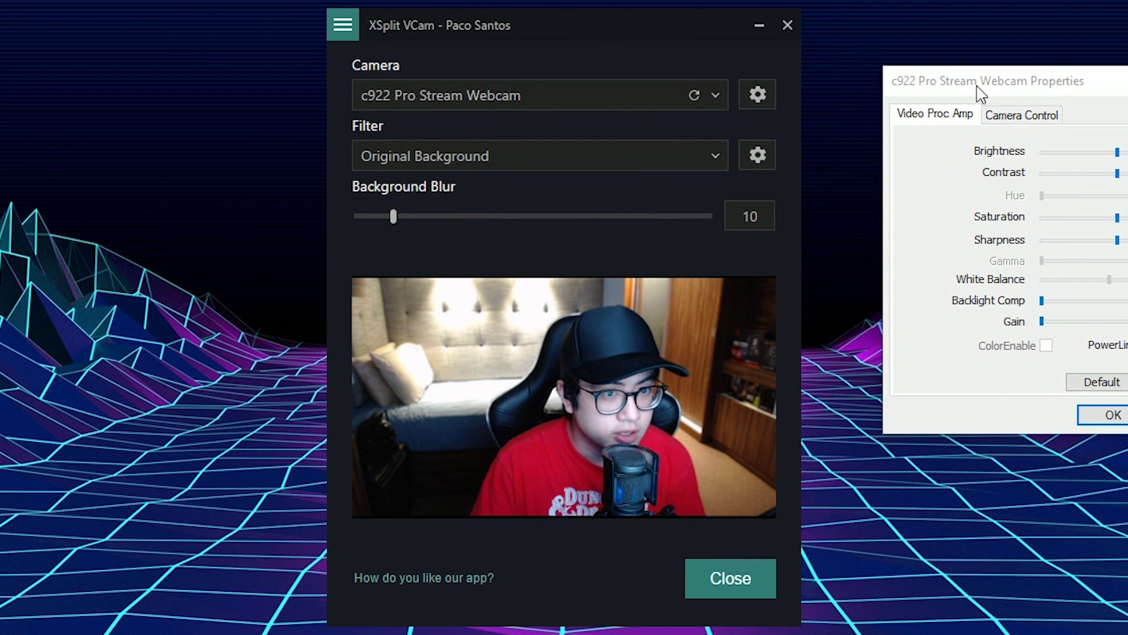
drag(969, 82, 440, 126)
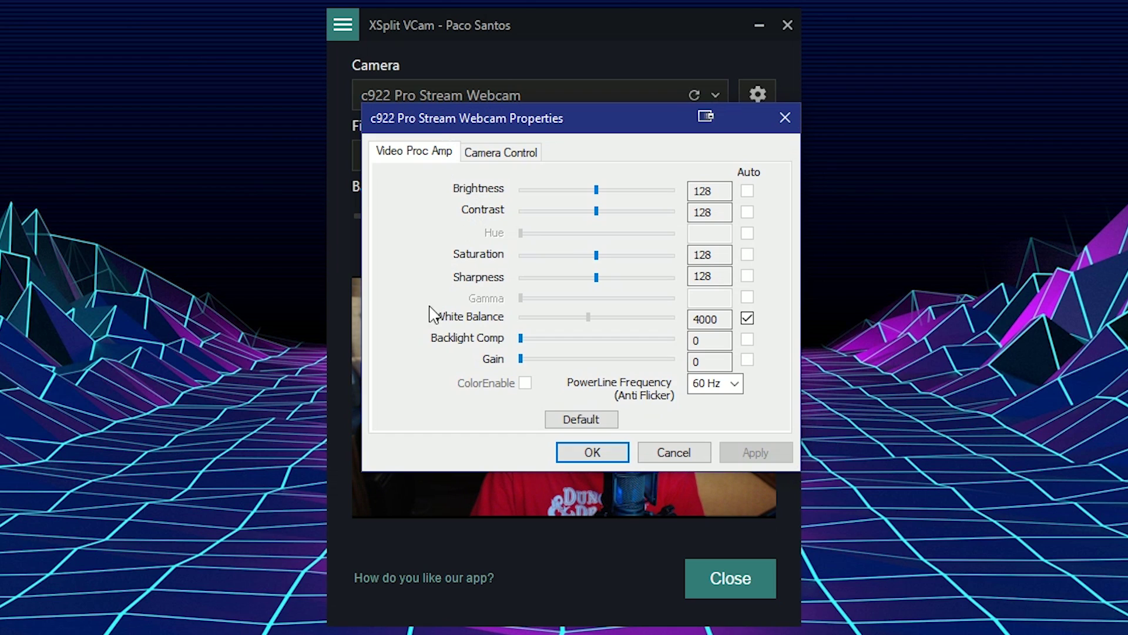
click(501, 154)
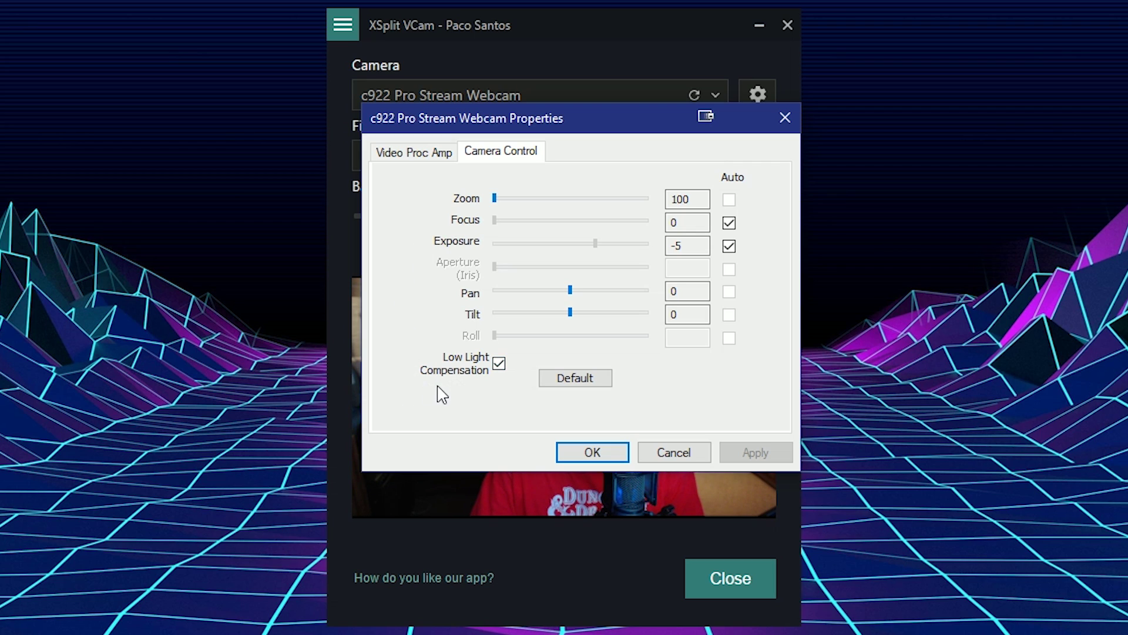
Switch the webcam's Low Light Compensation off and back on, and accept the camera properties.
click(499, 366)
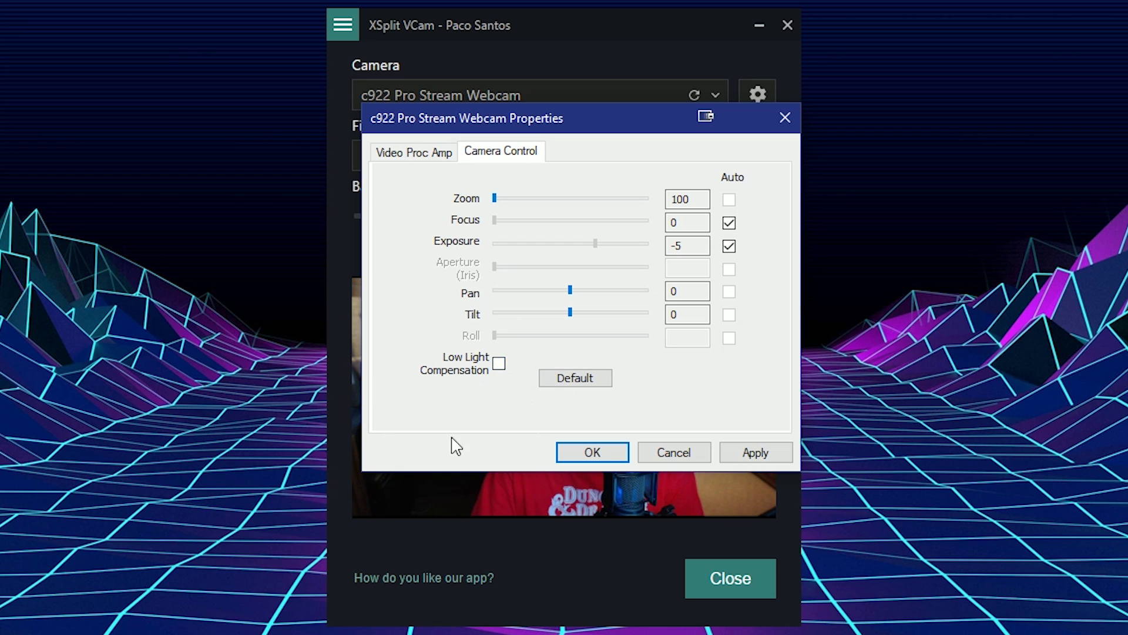
drag(574, 131, 1067, 141)
click(989, 384)
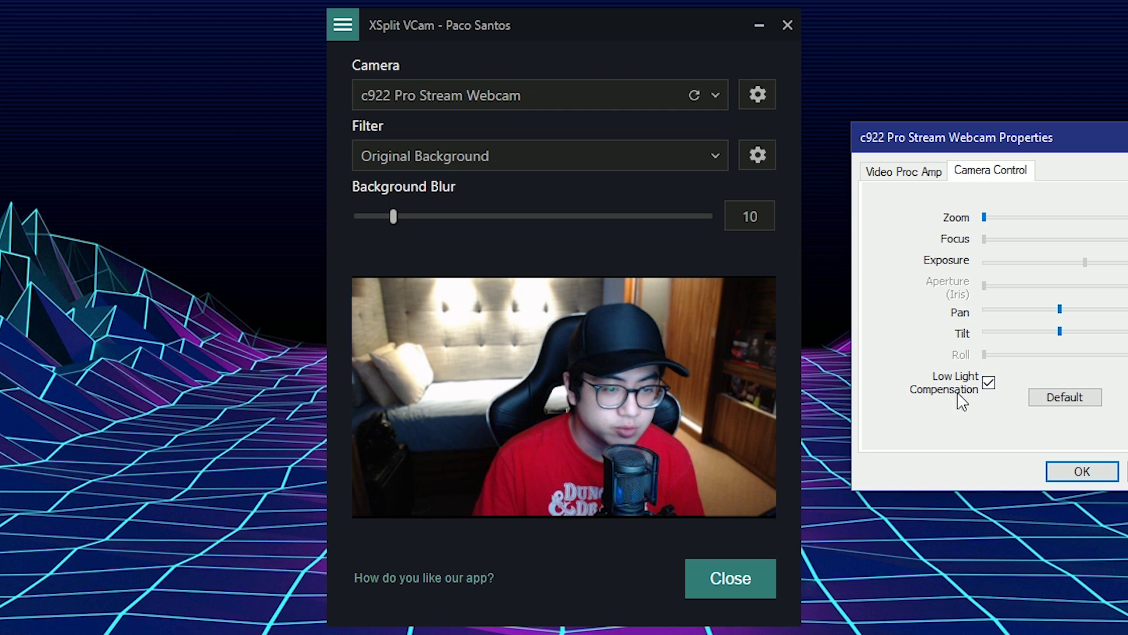
click(1076, 474)
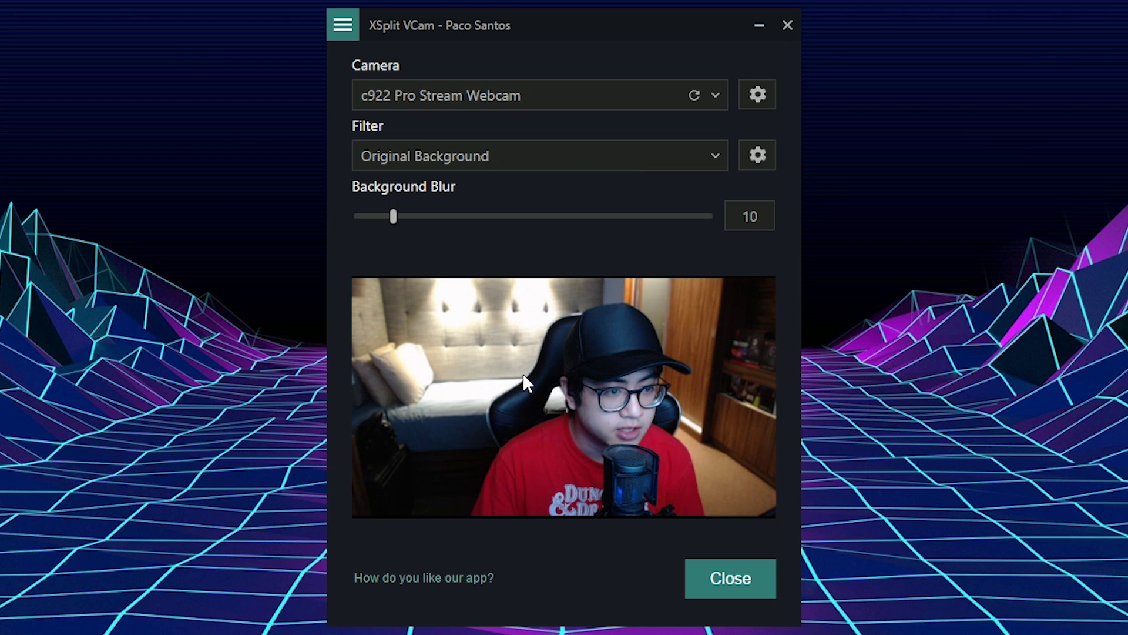
Set the camera filter to Remove Background.
click(569, 165)
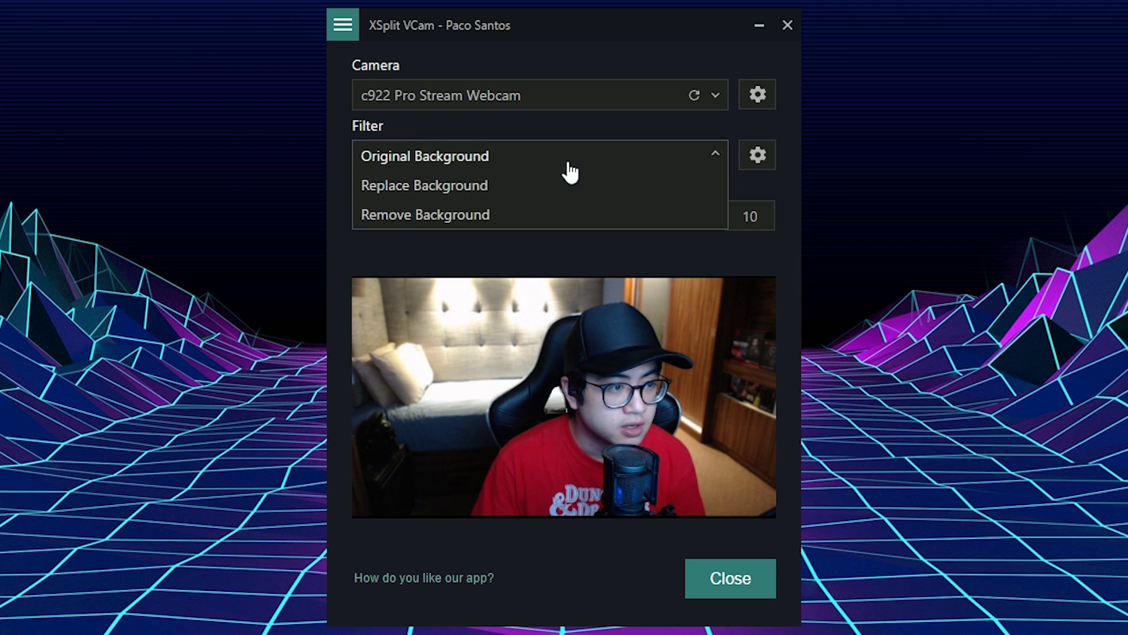
click(536, 217)
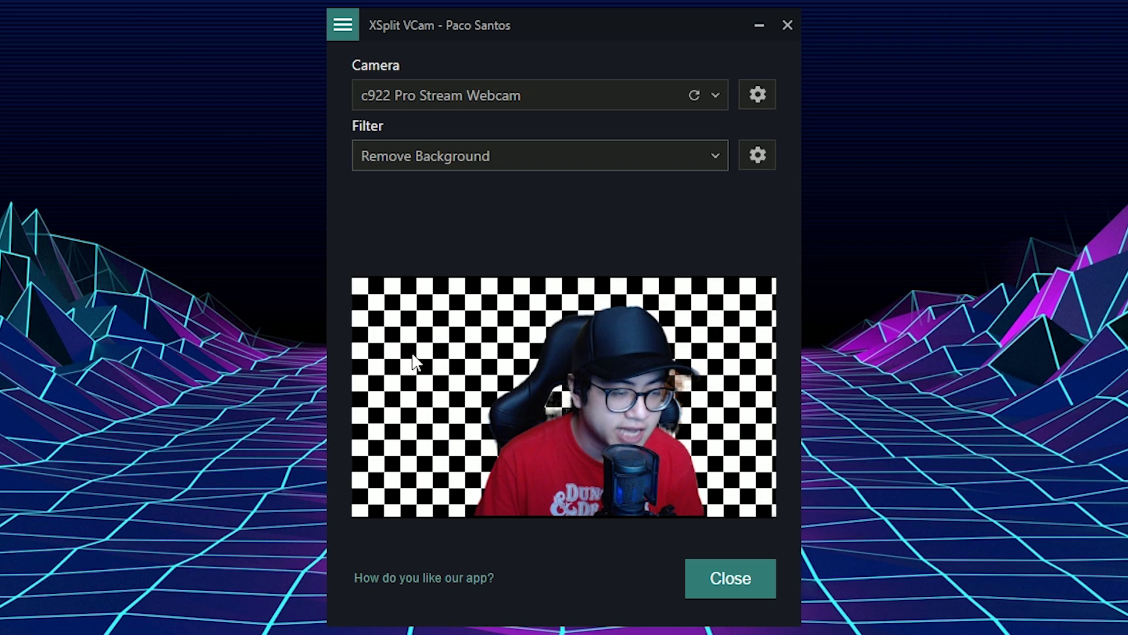
click(650, 159)
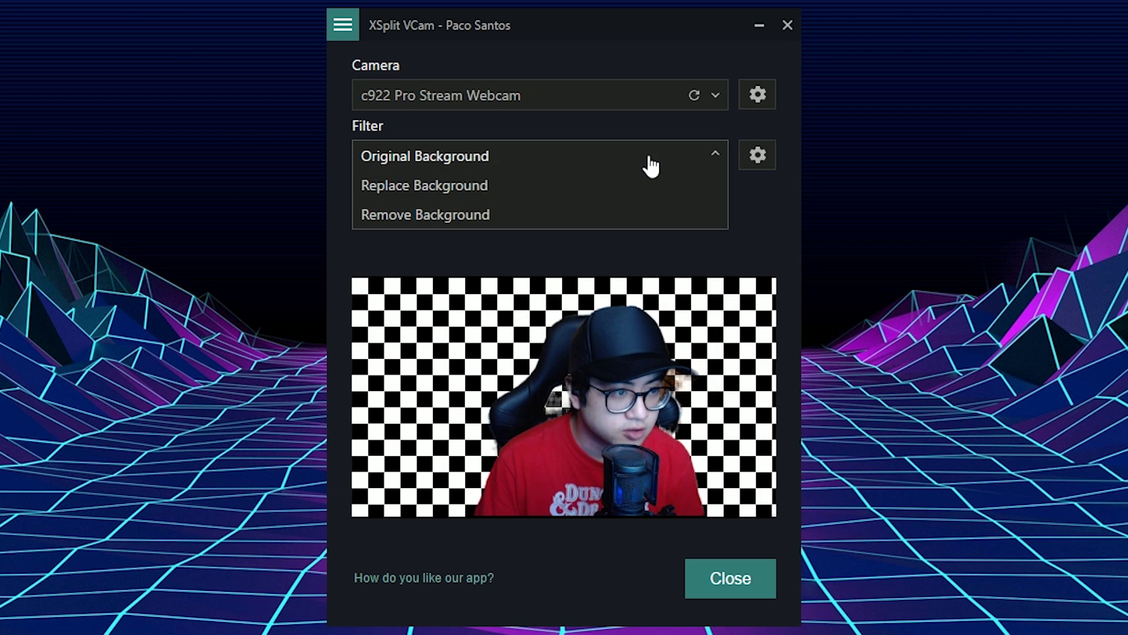
click(579, 215)
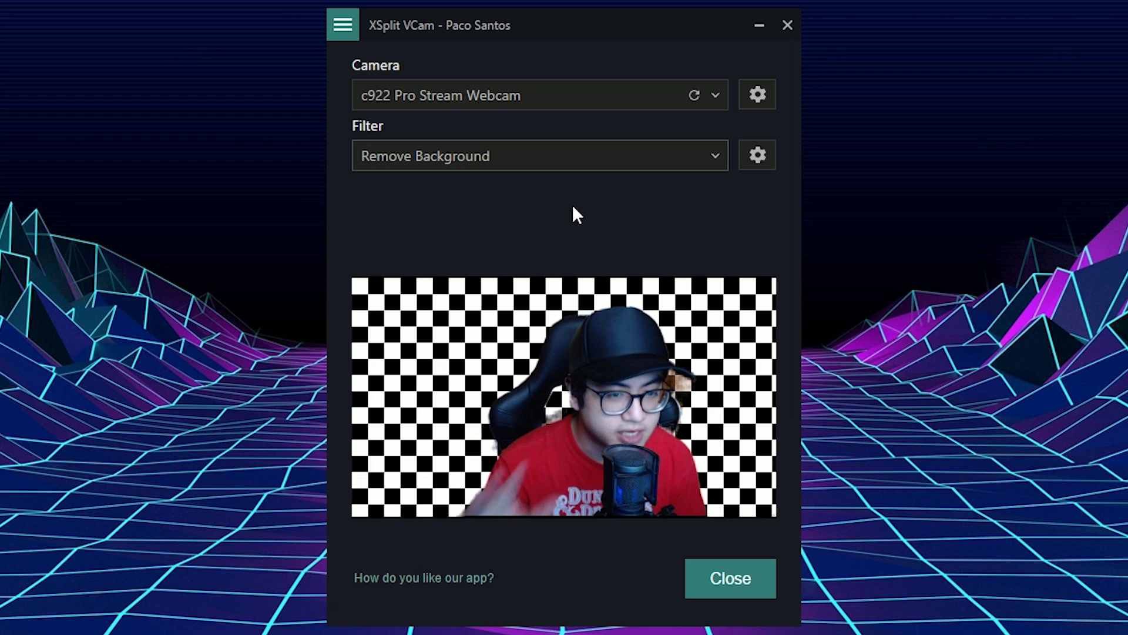
Switch the filter to Replace Background, try the recently used vyminal logo, and set maxresdefault.jpg as the background image.
click(507, 163)
click(507, 184)
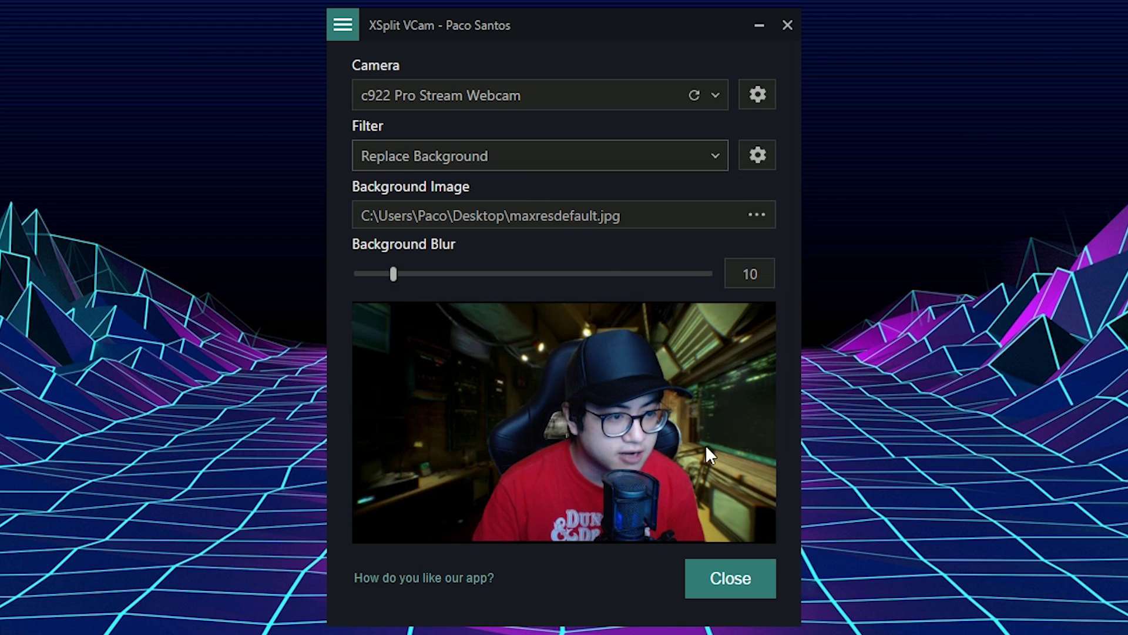
click(766, 226)
mouse_move(714, 317)
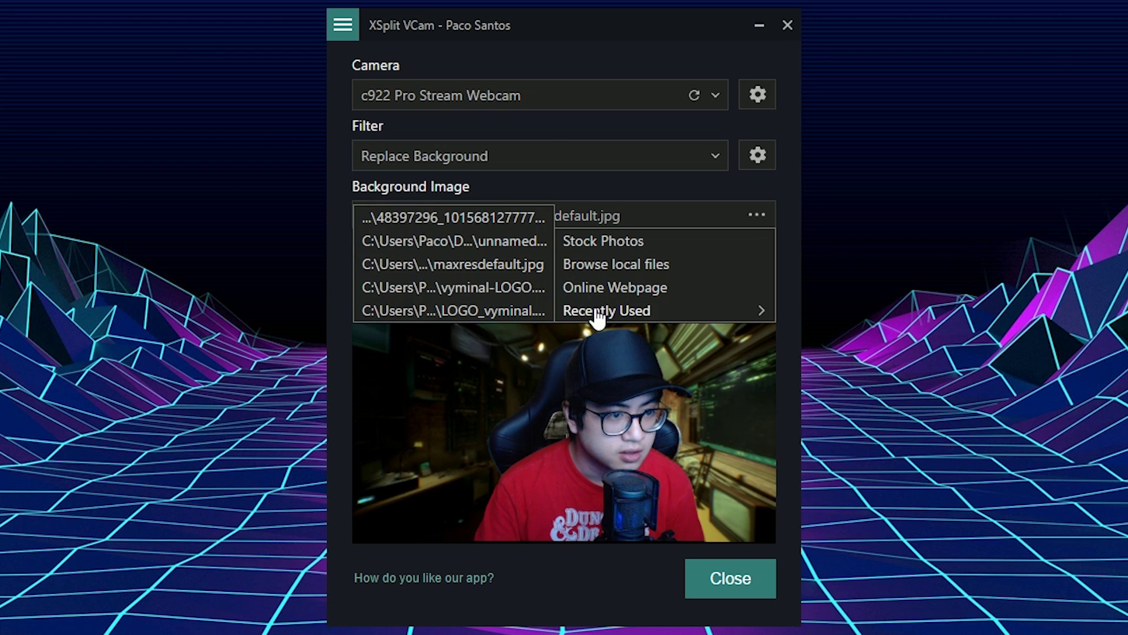
click(504, 271)
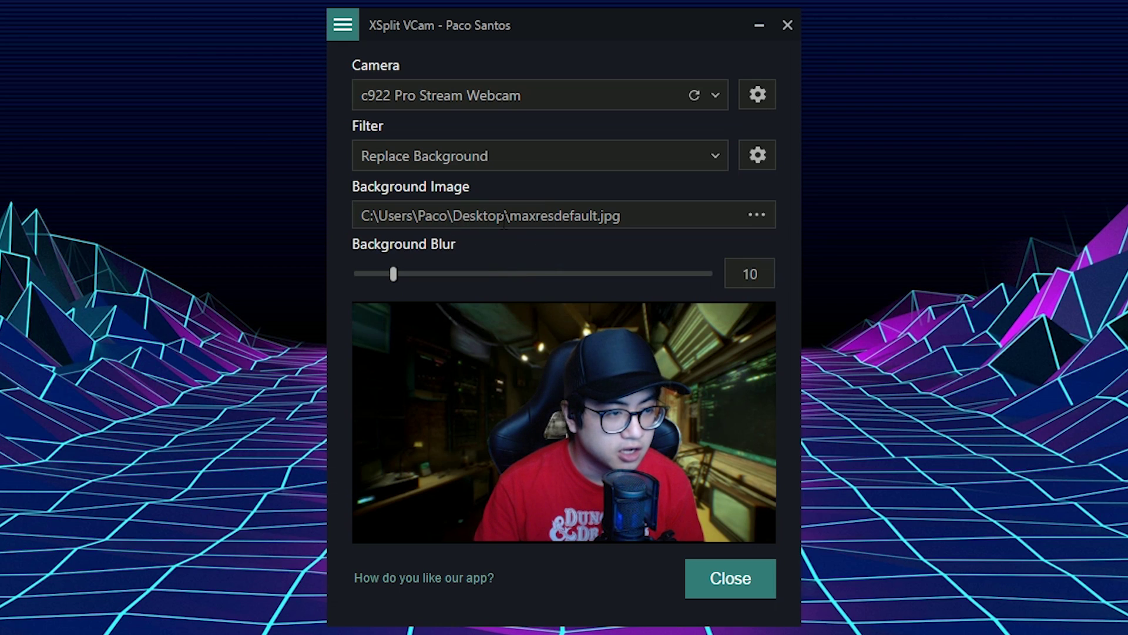
click(754, 223)
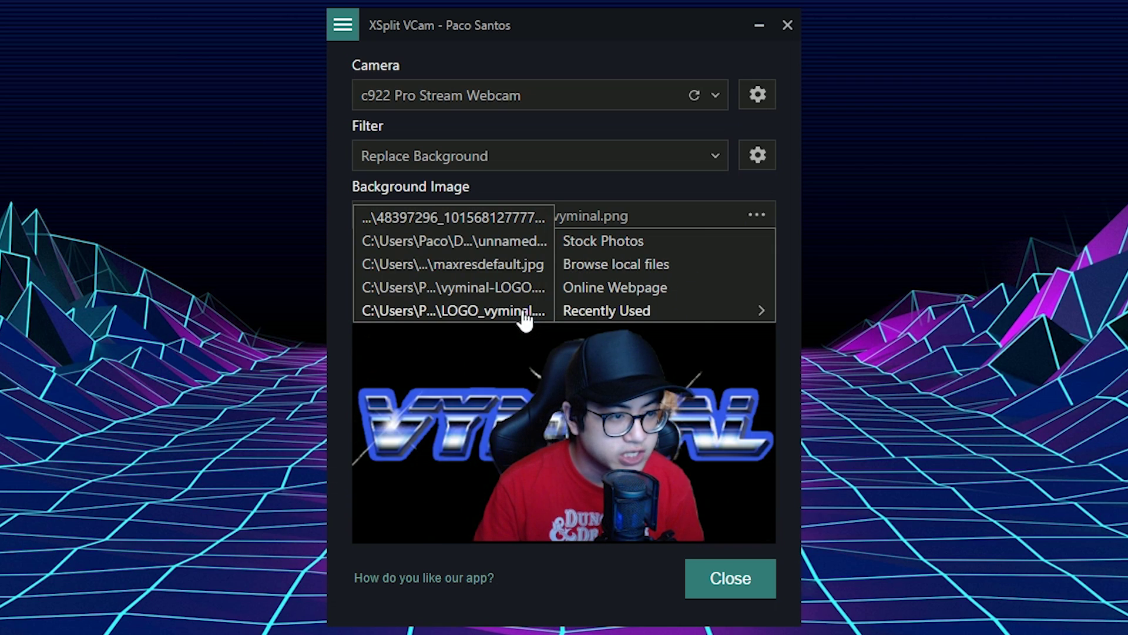
click(501, 265)
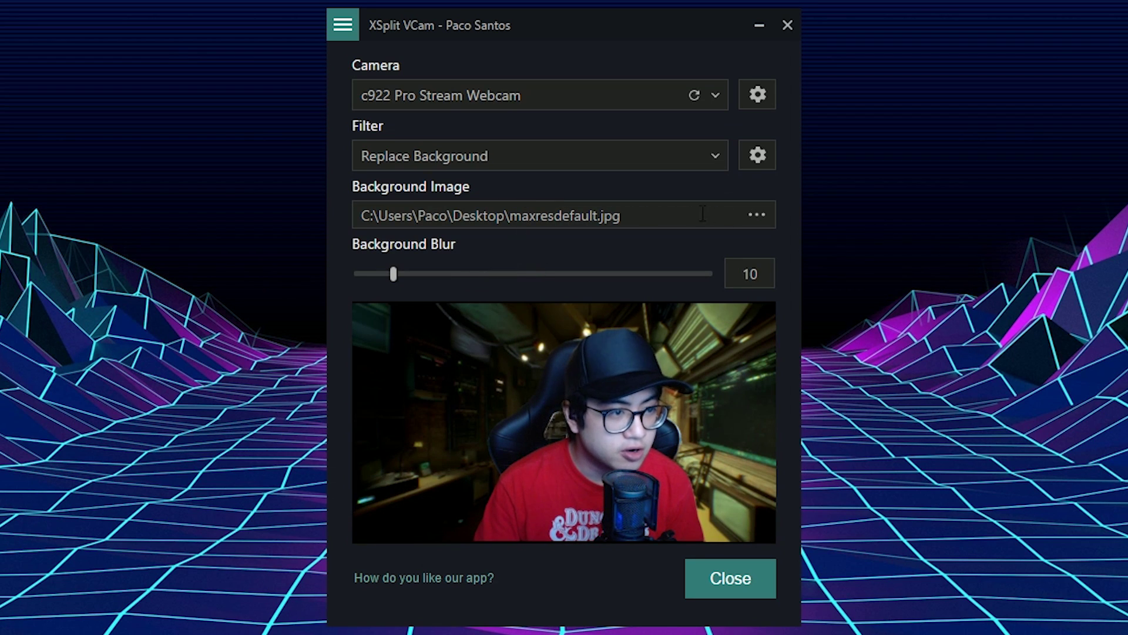
Switch the filter to Original Background, try background blur at 69 and 17, and set it to 0.
click(706, 162)
click(515, 160)
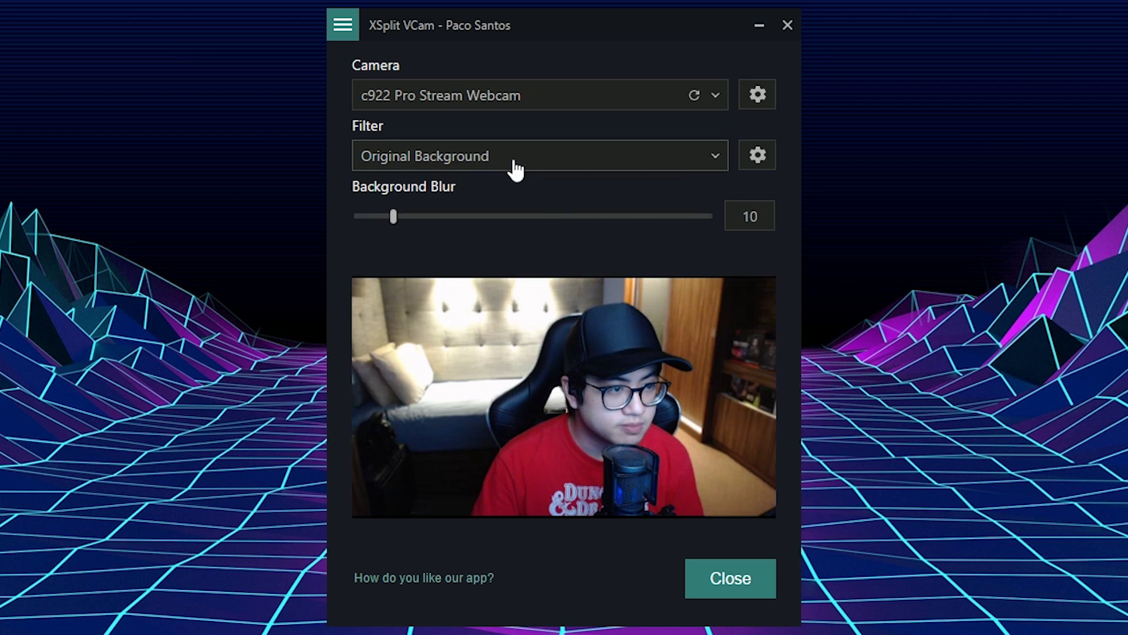
drag(394, 216, 599, 217)
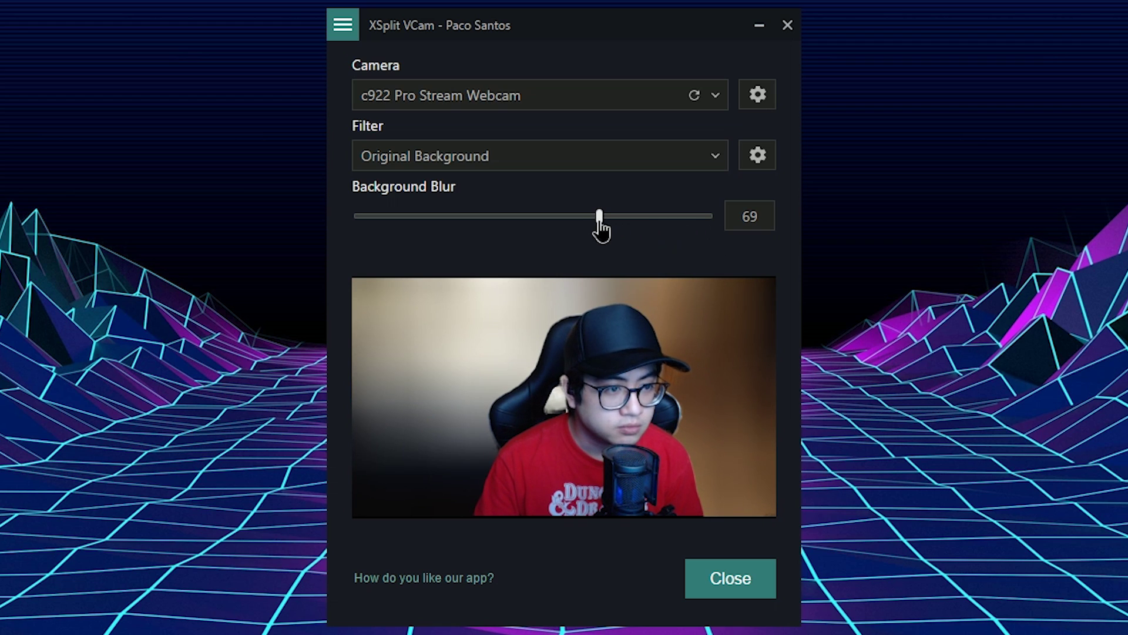
drag(599, 221, 356, 217)
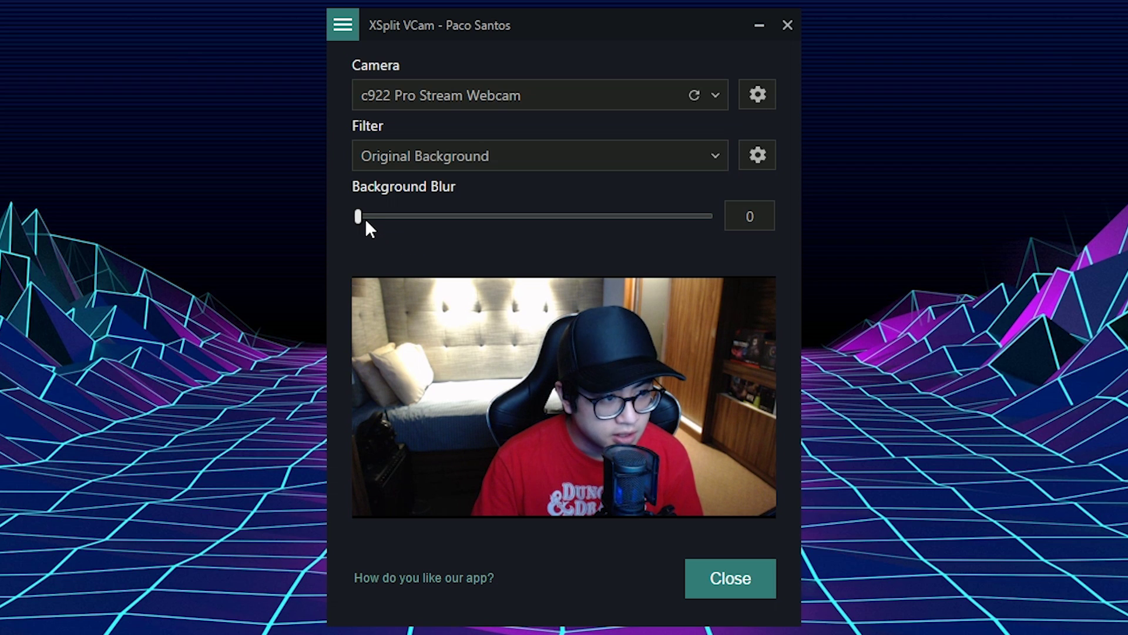
drag(359, 219, 417, 228)
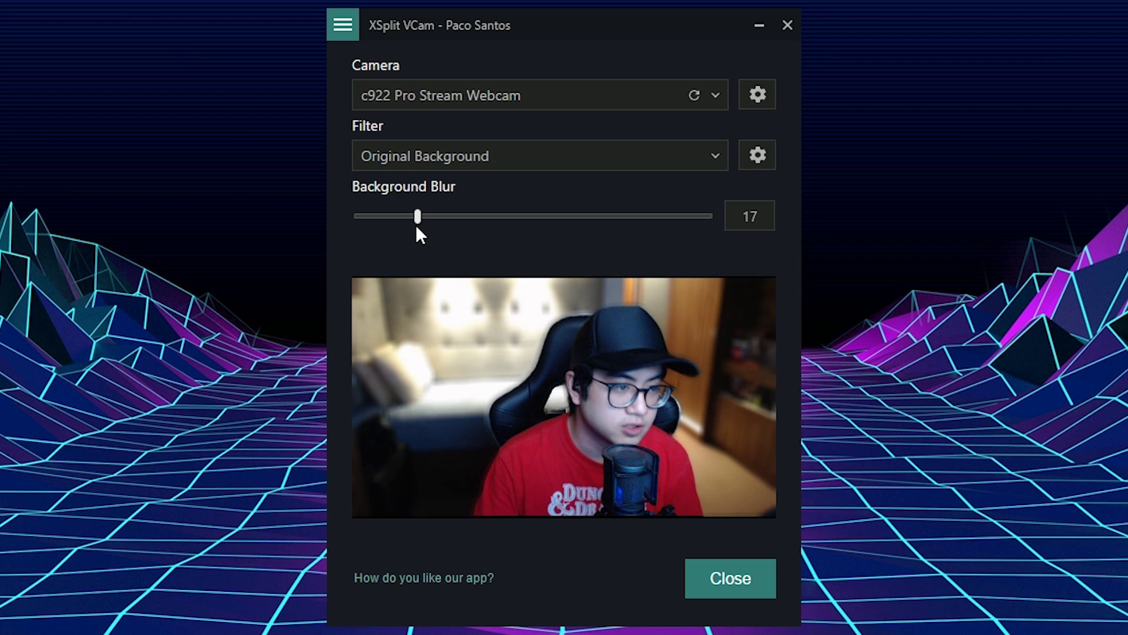
drag(419, 229, 346, 243)
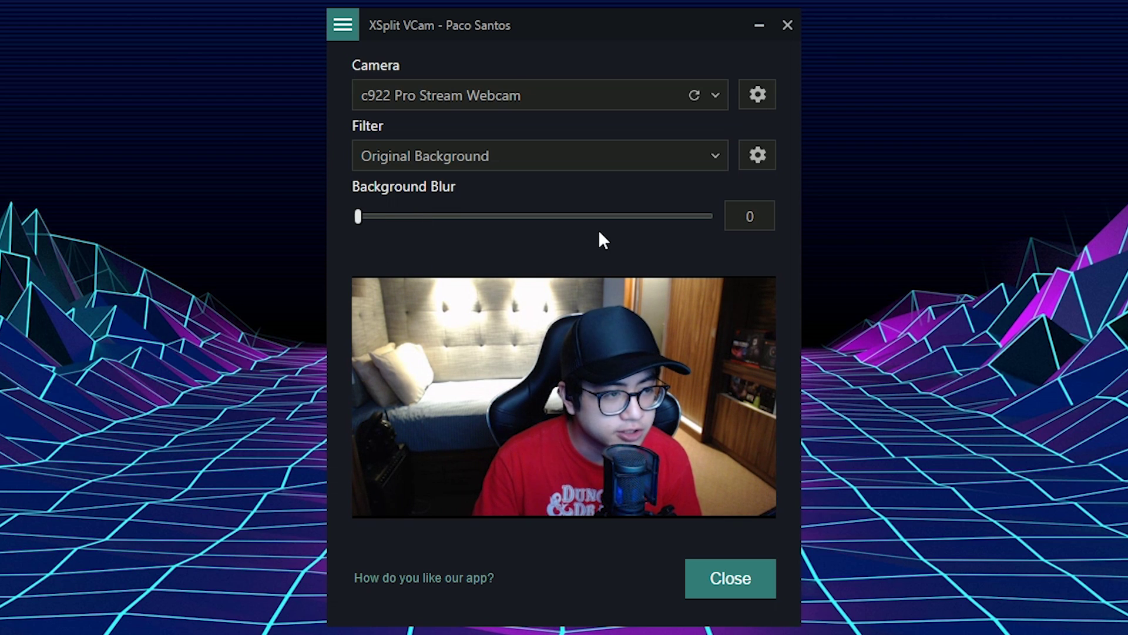
Set the filter to Replace Background and its quality control to Automatic.
click(560, 167)
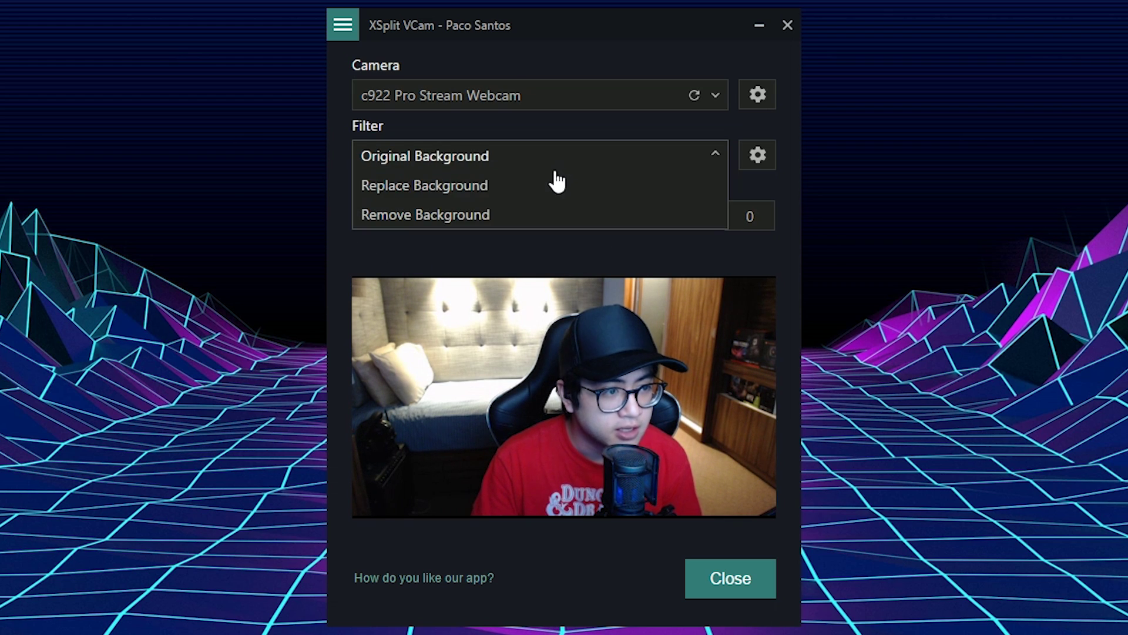
click(492, 186)
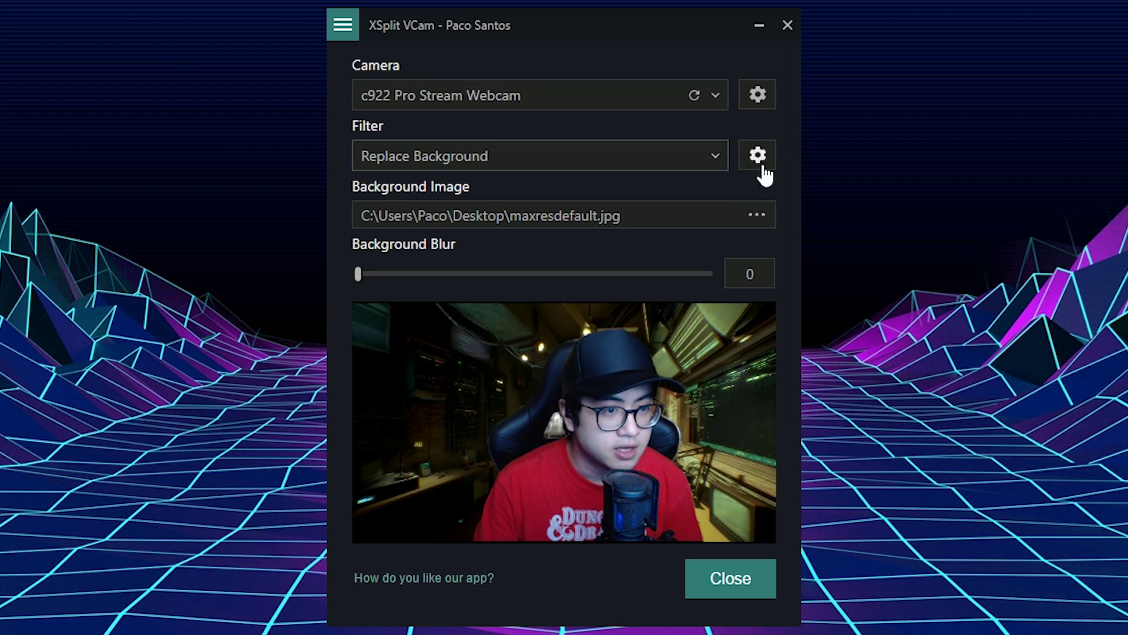
click(758, 155)
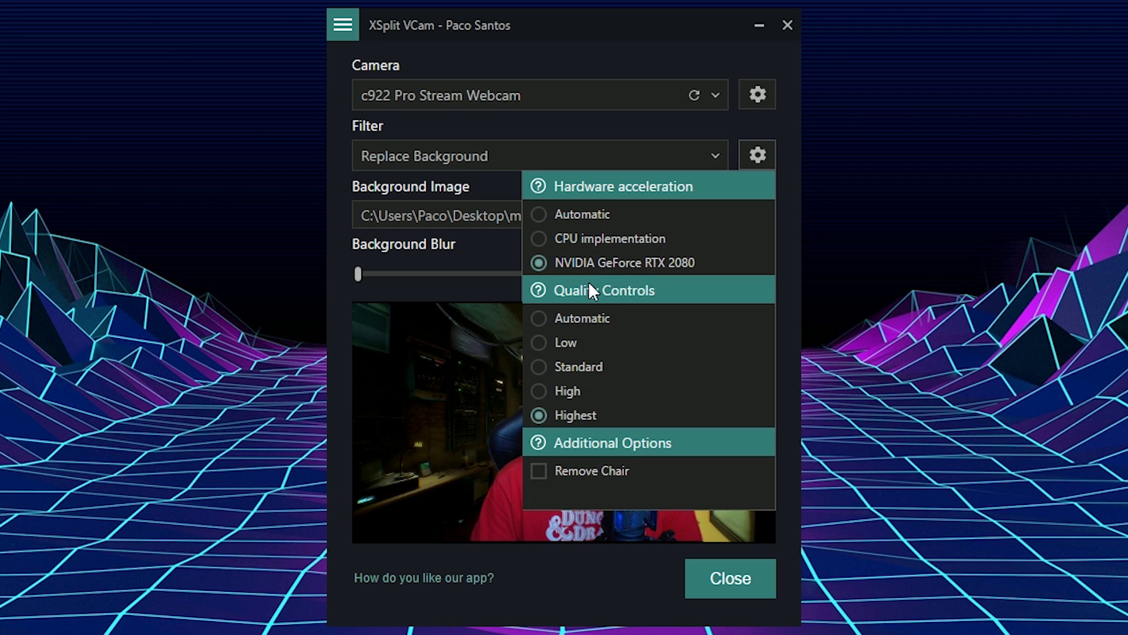
click(575, 319)
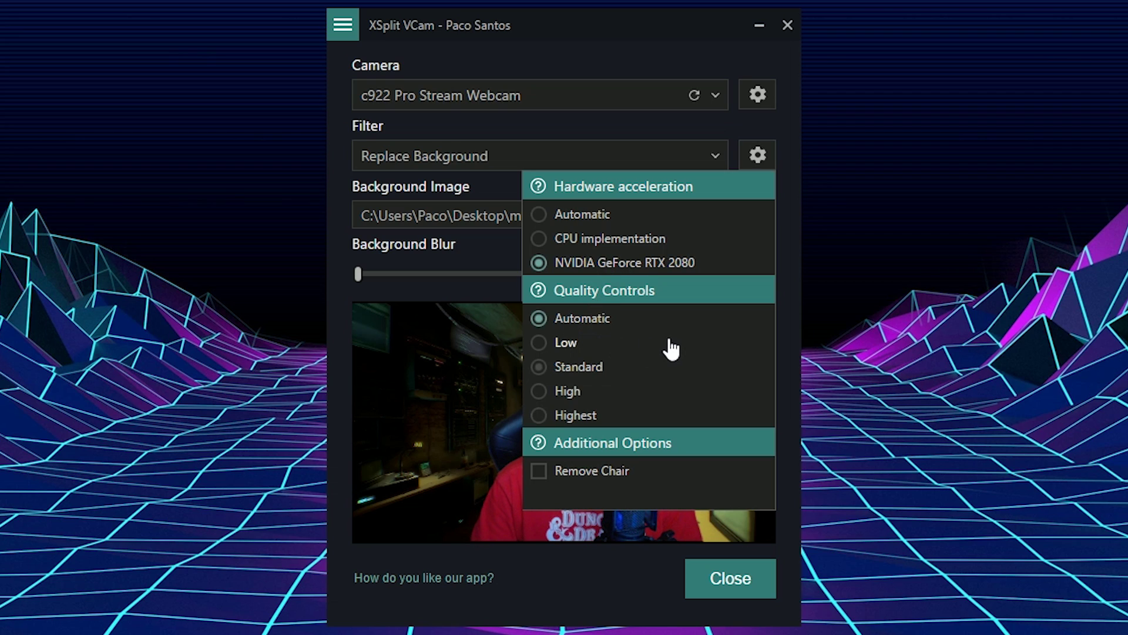
click(450, 321)
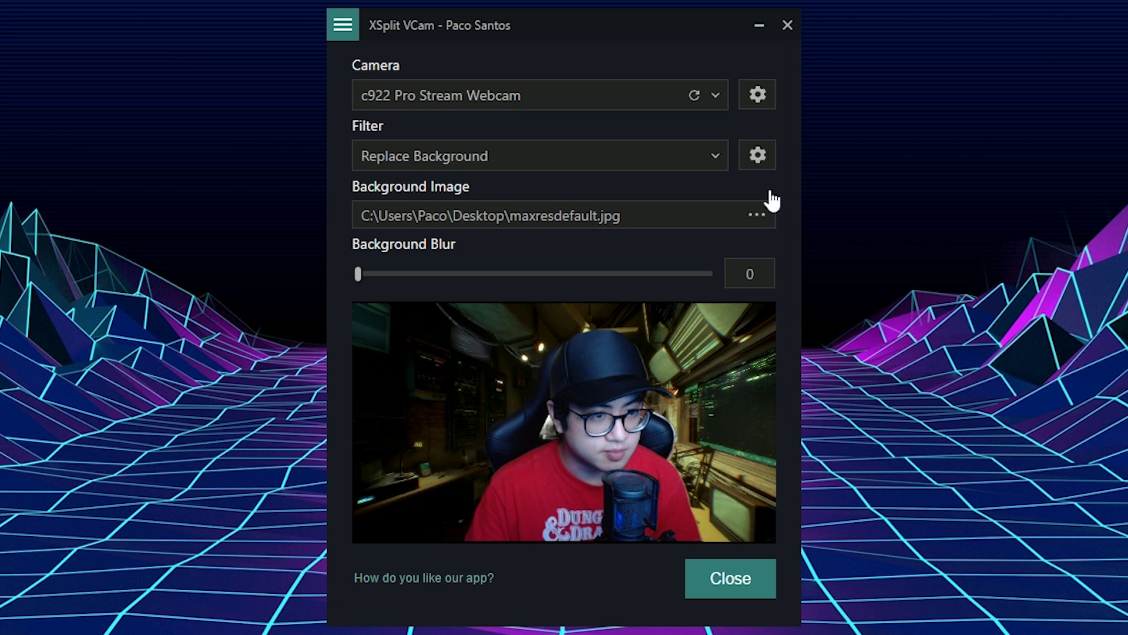
Set the filter's quality control to Highest.
click(759, 167)
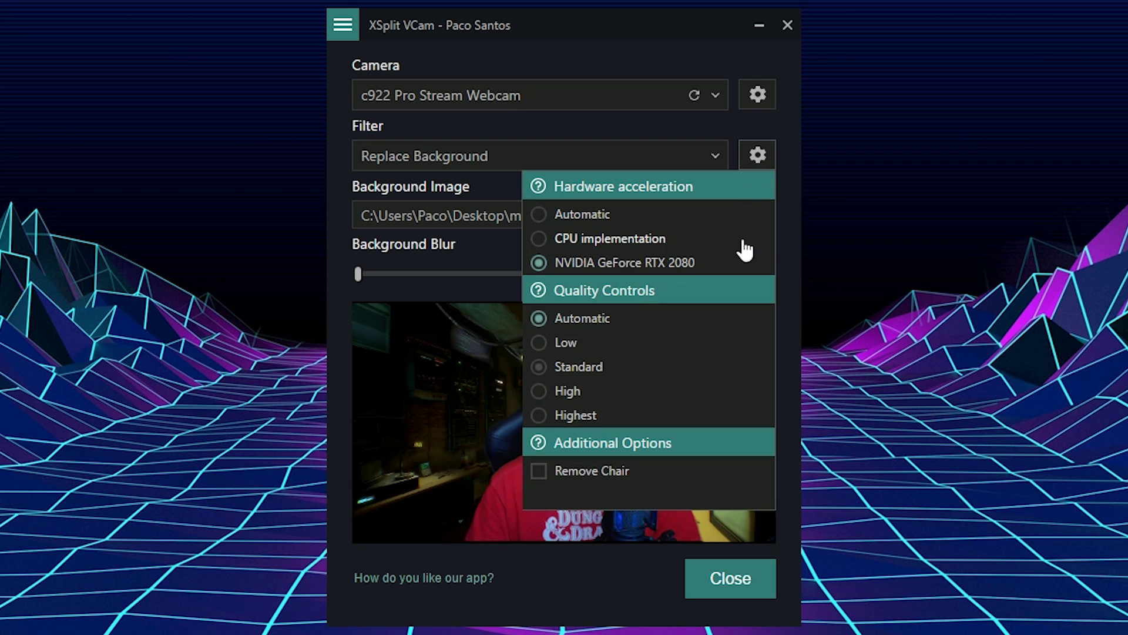
click(595, 419)
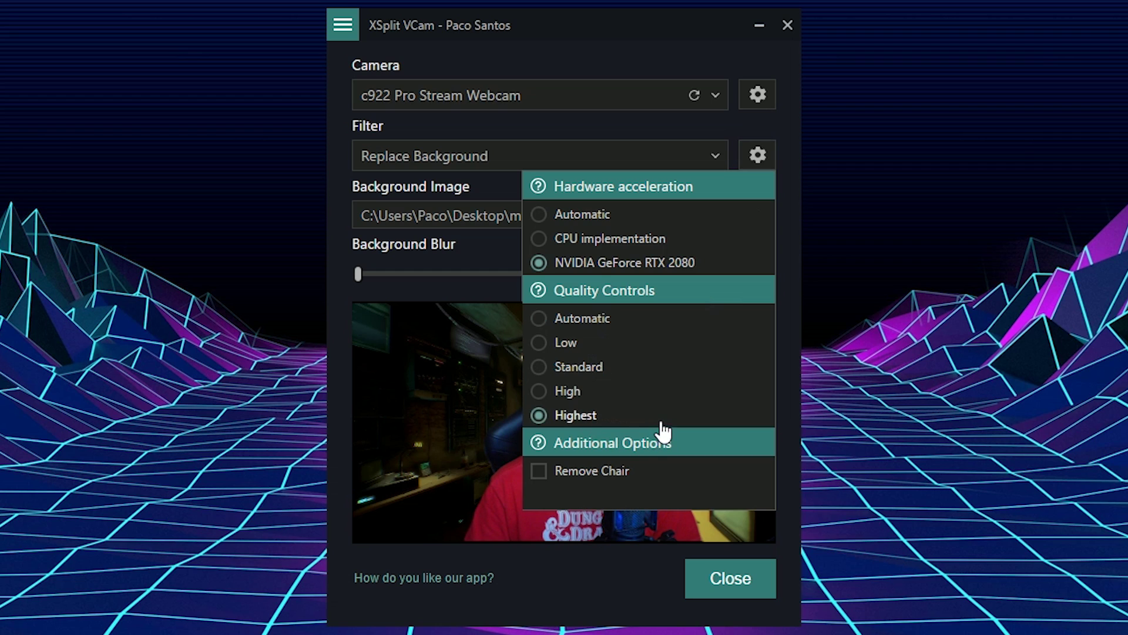
click(429, 408)
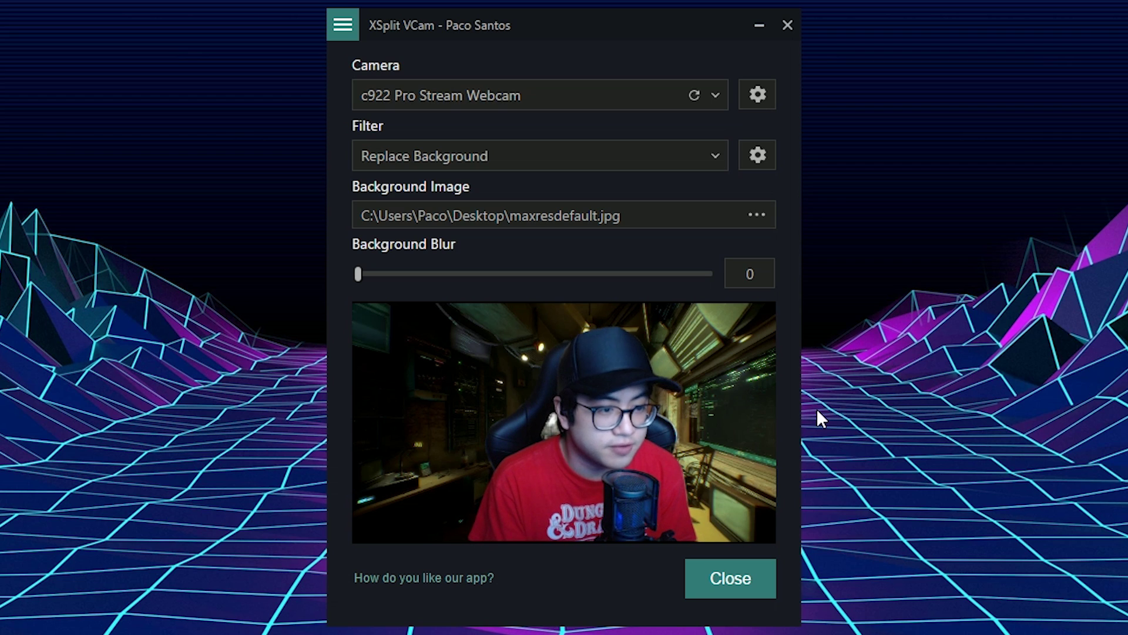
Open the filter settings and check the CPU, memory and GPU usage of XSplit VCam in Task Manager.
click(761, 163)
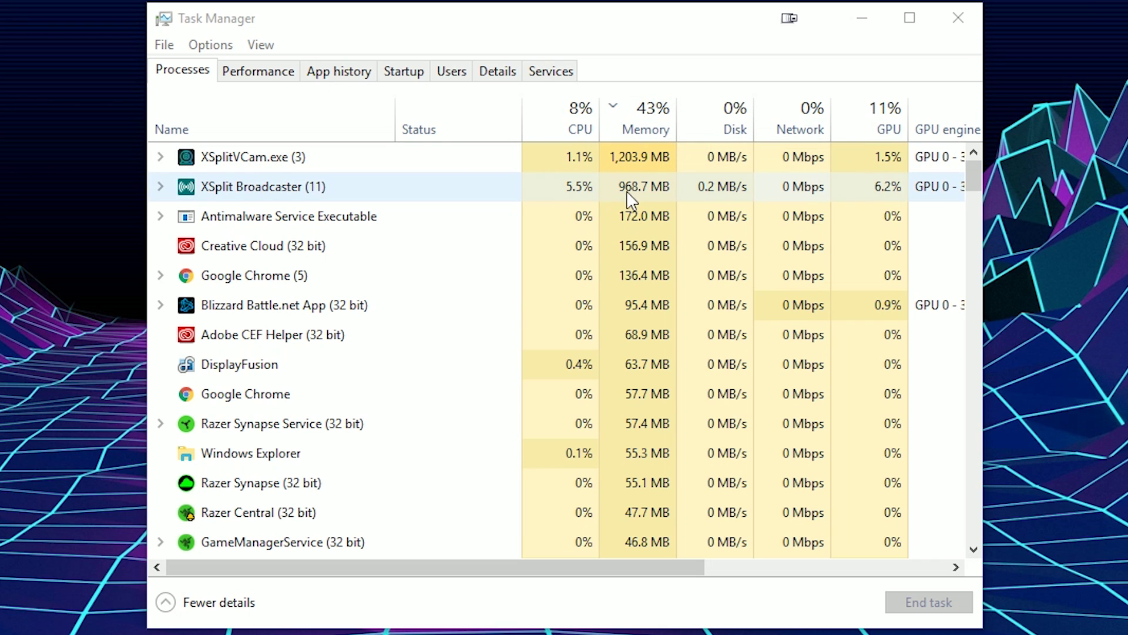
scroll(649, 205, down, 2)
scroll(647, 220, up, 2)
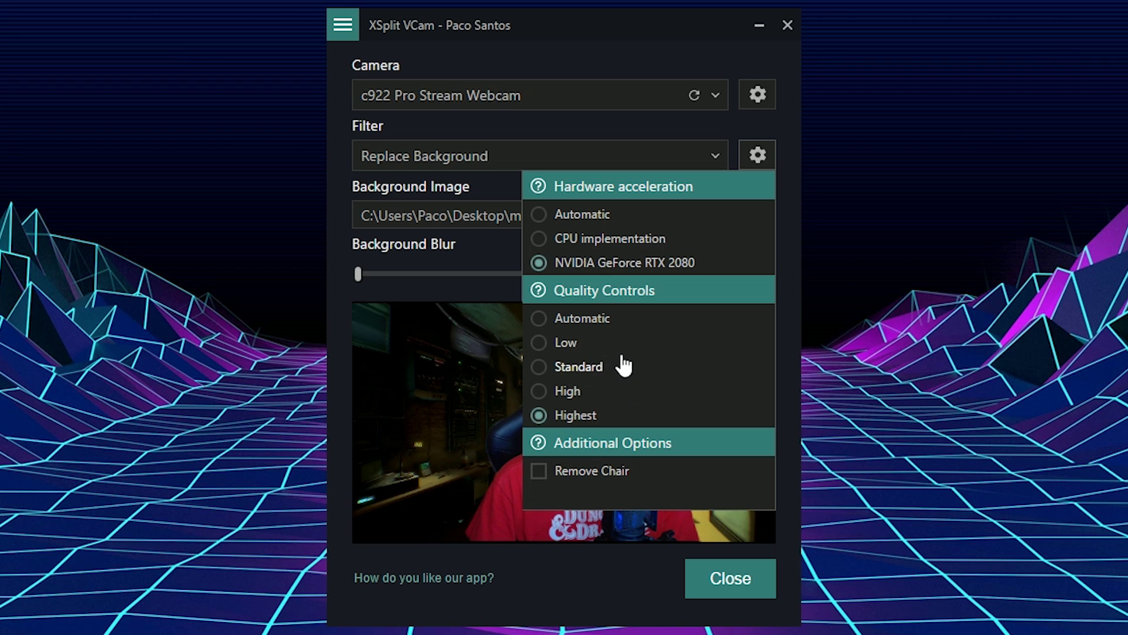
Turn the Remove Chair option on in the filter settings, view the preview, and turn the option off again.
click(581, 476)
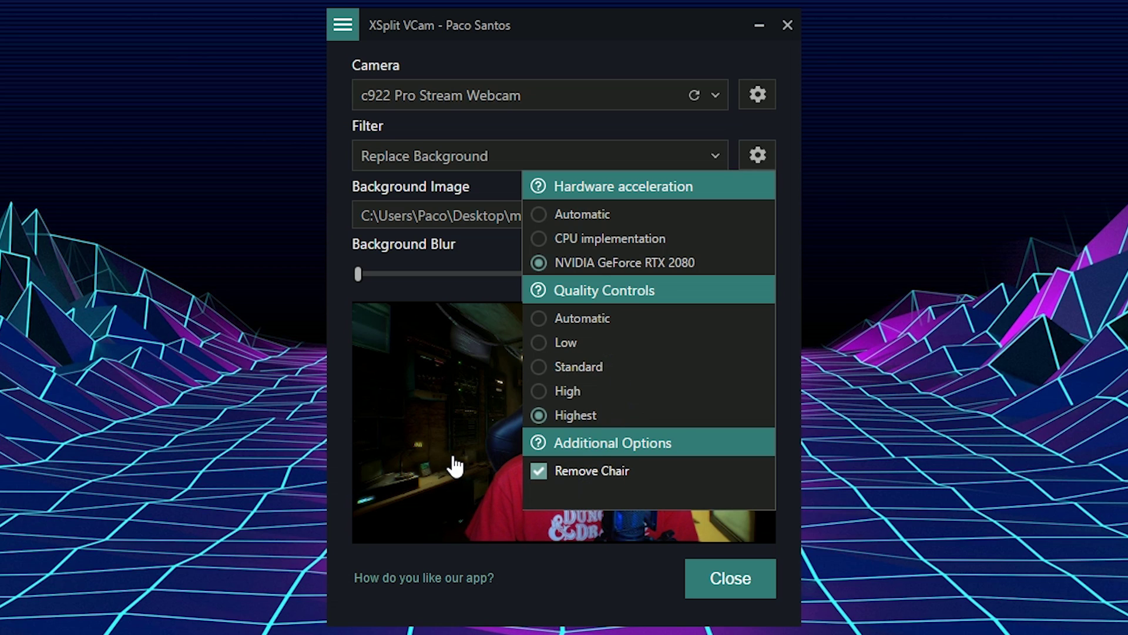
click(454, 457)
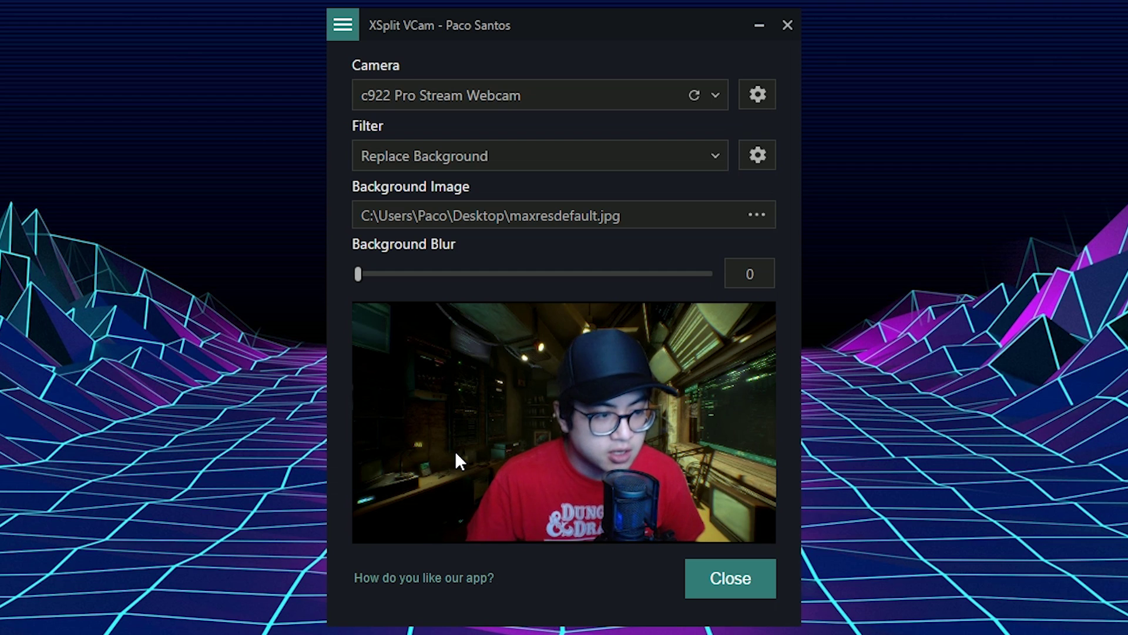
click(760, 156)
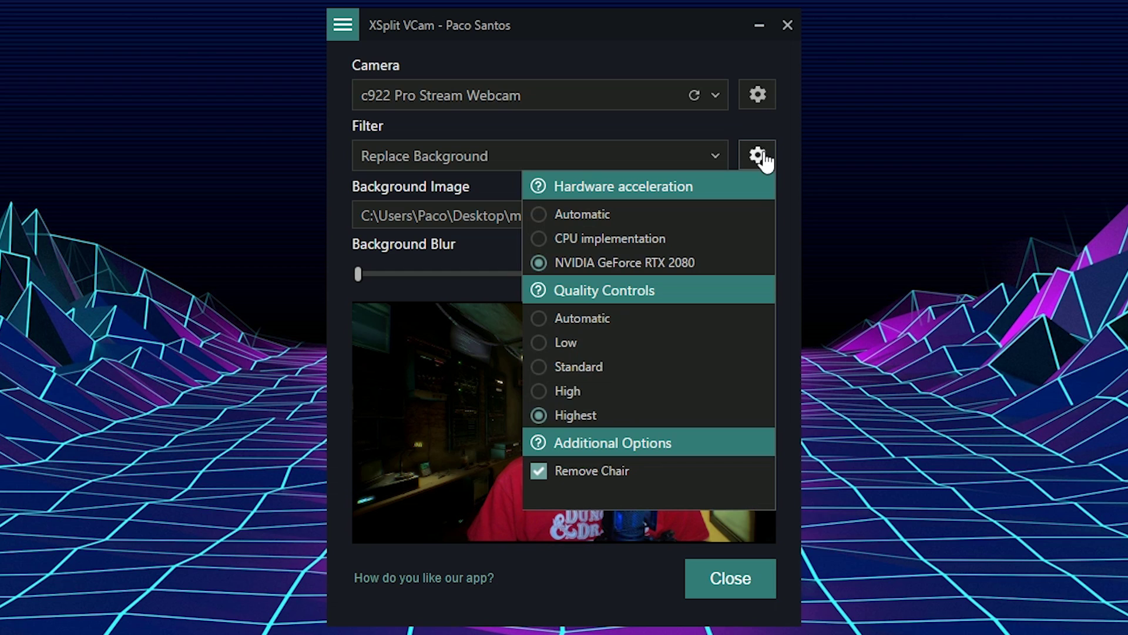
click(542, 475)
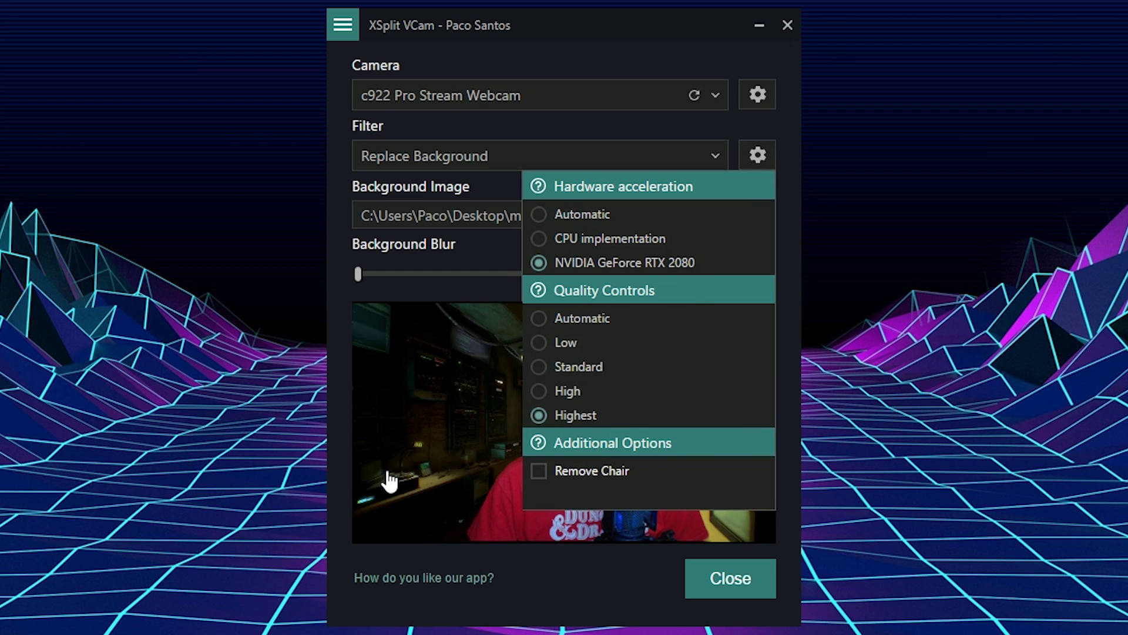
click(405, 479)
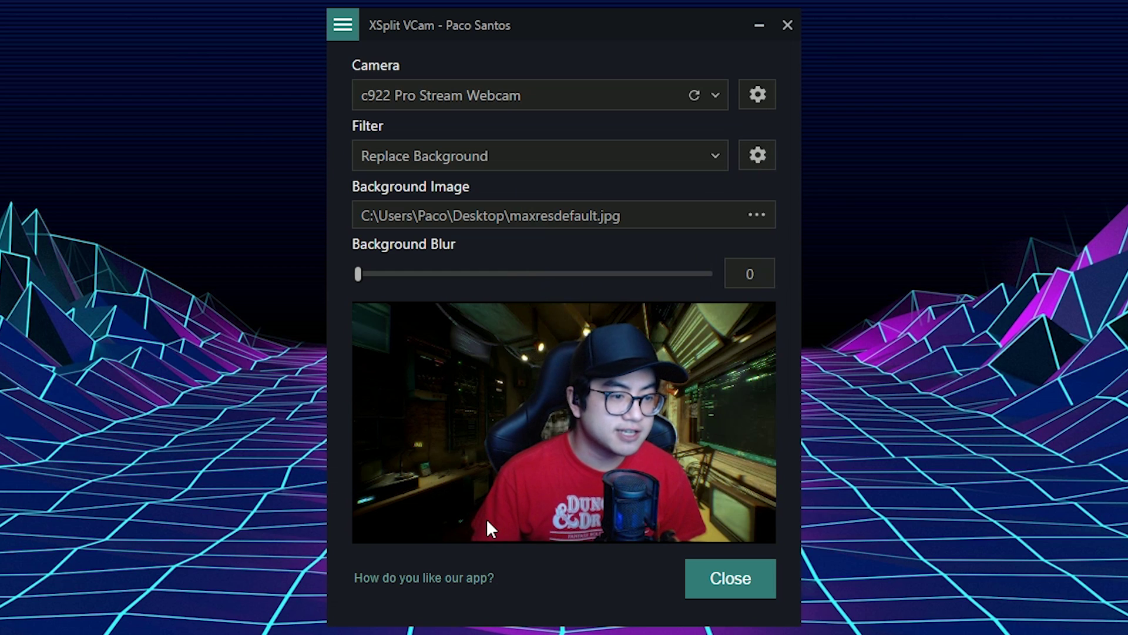